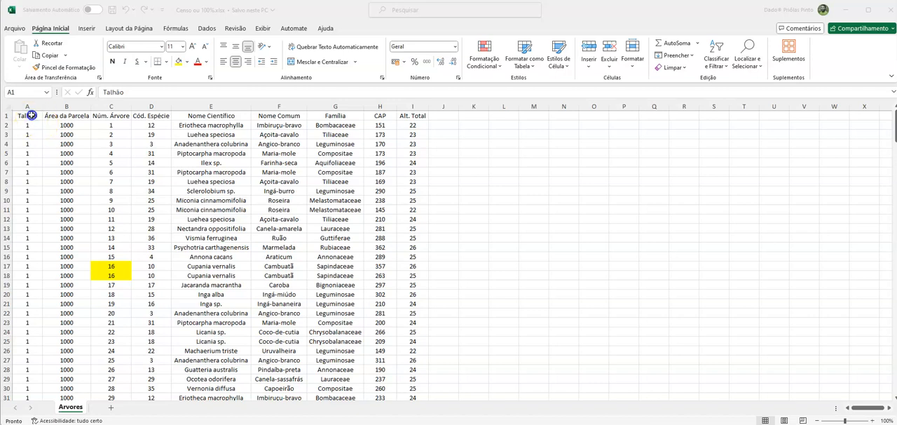
- Examine the extent of the Talhão column, from its header to the last tree record and back
{"action": "left_click", "coordinate": [31, 115]}
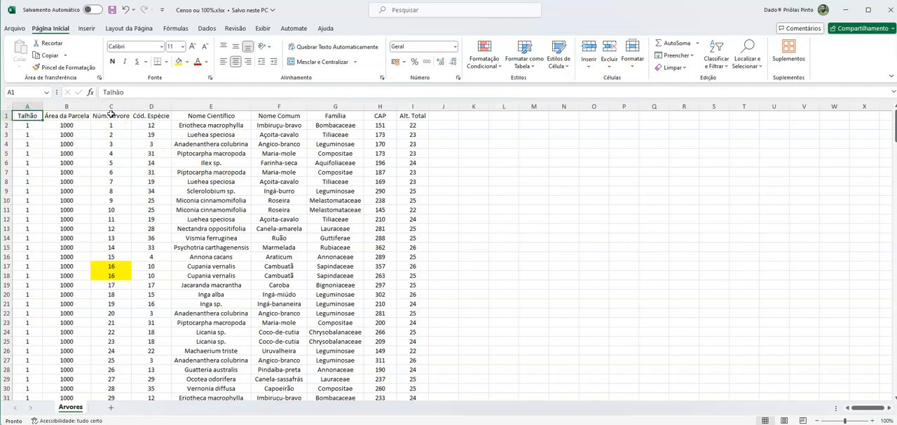
{"action": "key", "text": "ctrl+Down"}
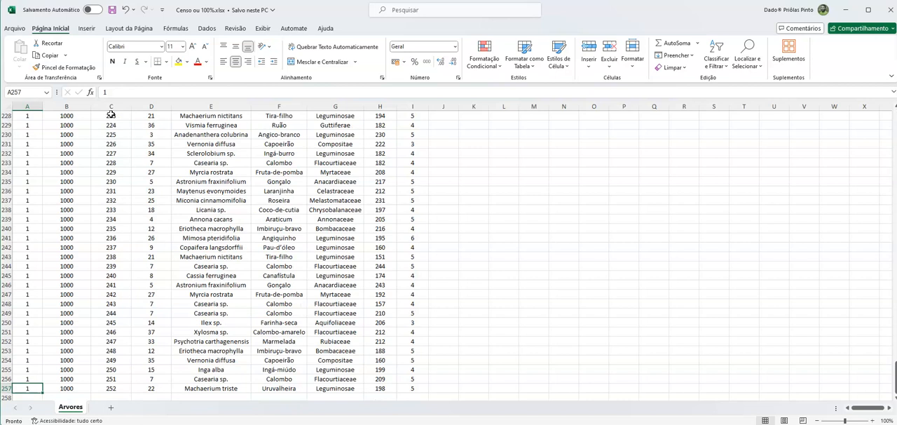
{"action": "key", "text": "ctrl+Up"}
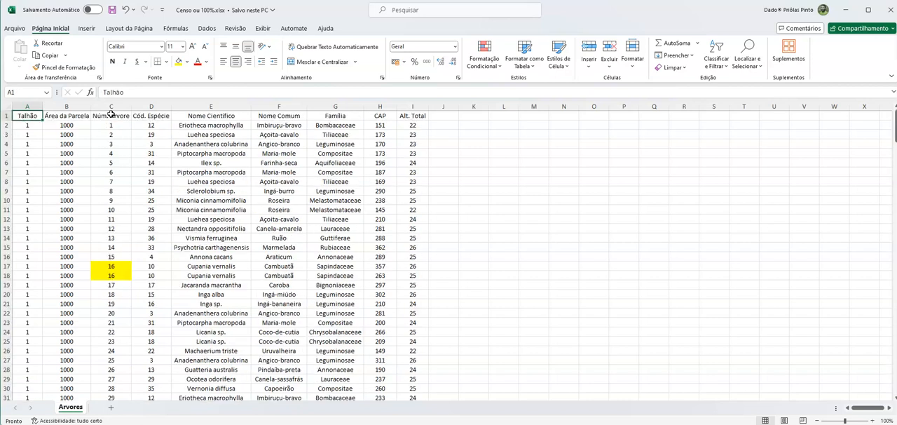
{"action": "key", "text": "ctrl+Down"}
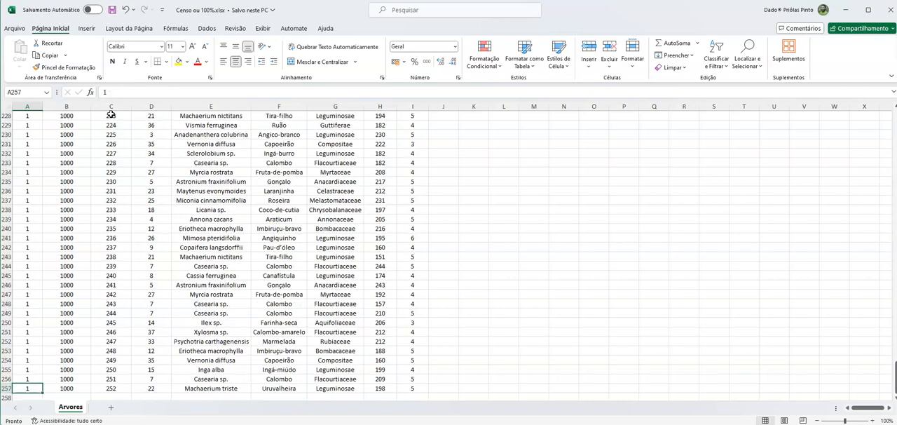
{"action": "key", "text": "ctrl+Up"}
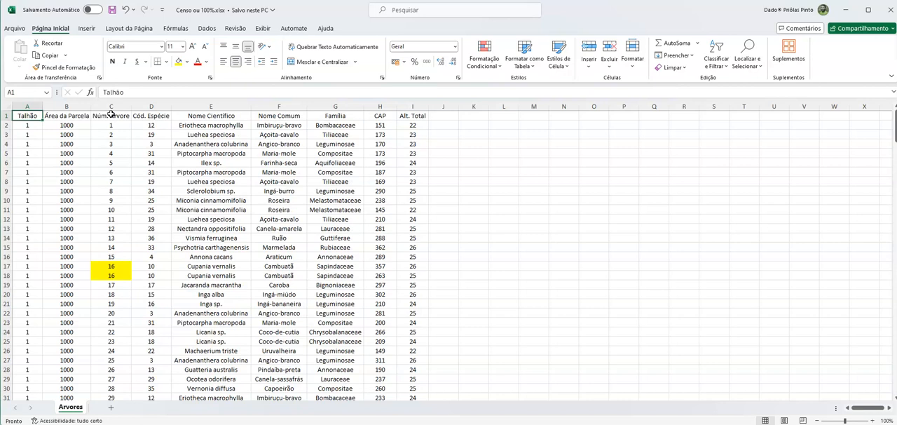
- Change the header in cell B1 to "Área da Talhão"
{"action": "left_click", "coordinate": [81, 118]}
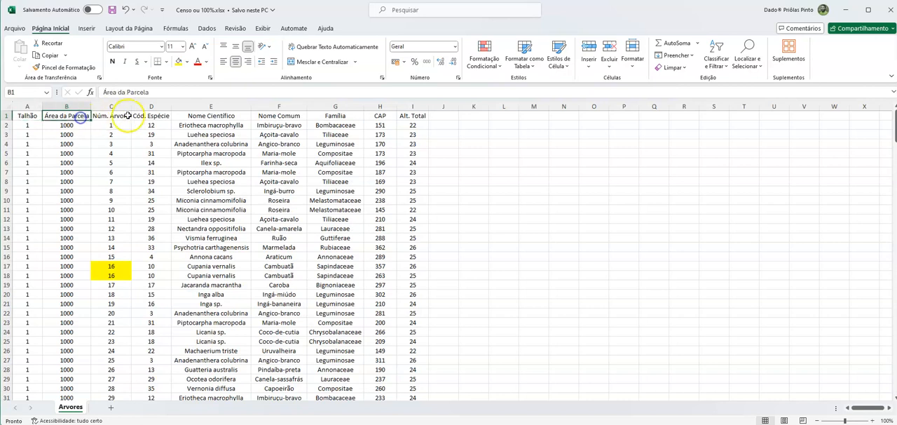
{"action": "left_click", "coordinate": [166, 91]}
{"action": "double_click", "coordinate": [166, 91]}
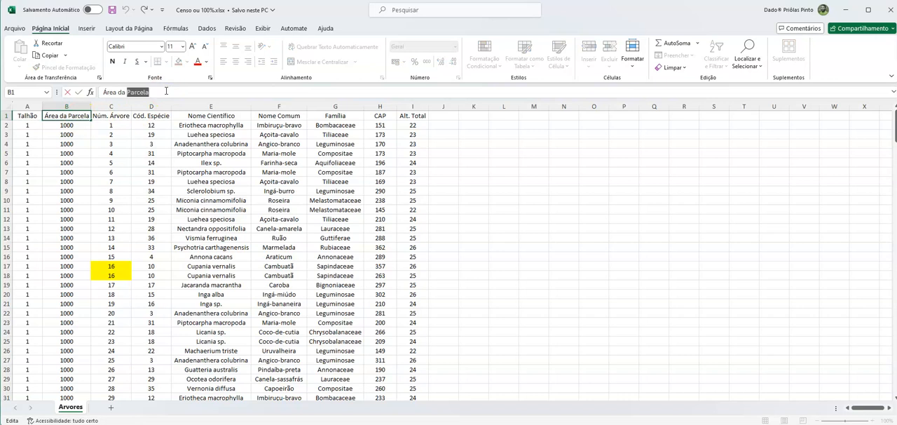
{"action": "type", "text": "Talhão"}
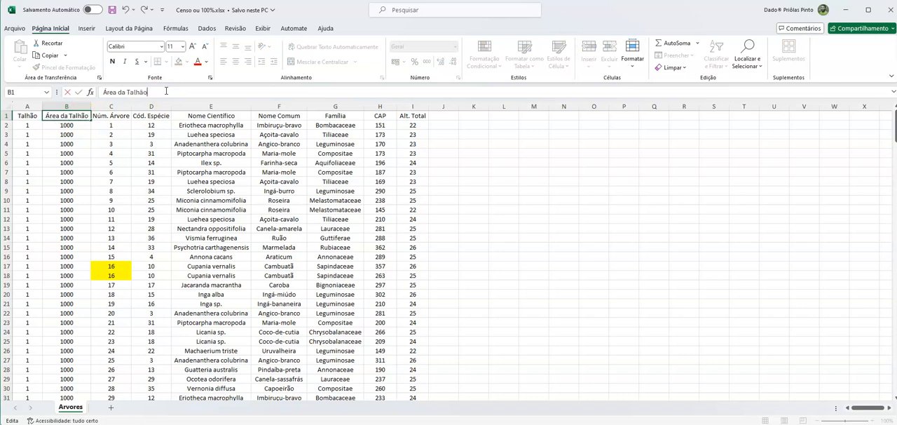
{"action": "key", "text": "Return"}
{"action": "key", "text": "Up"}
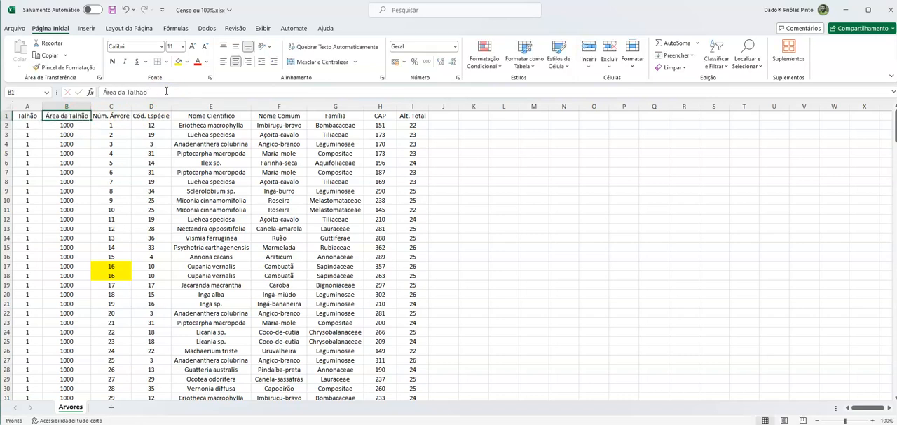
{"action": "left_click", "coordinate": [78, 115]}
- Examine the Núm. Árvore column, including the two highlighted records in rows 17 and 18 that share a tree number
{"action": "left_click", "coordinate": [123, 117]}
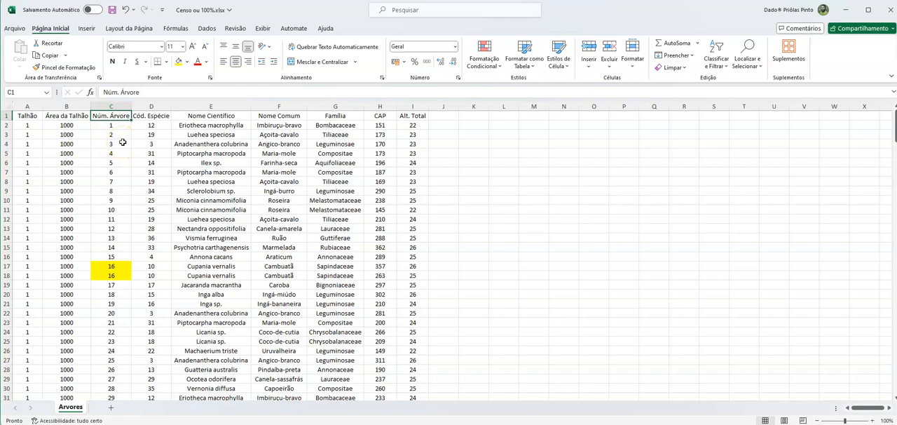
{"action": "left_click", "coordinate": [123, 126]}
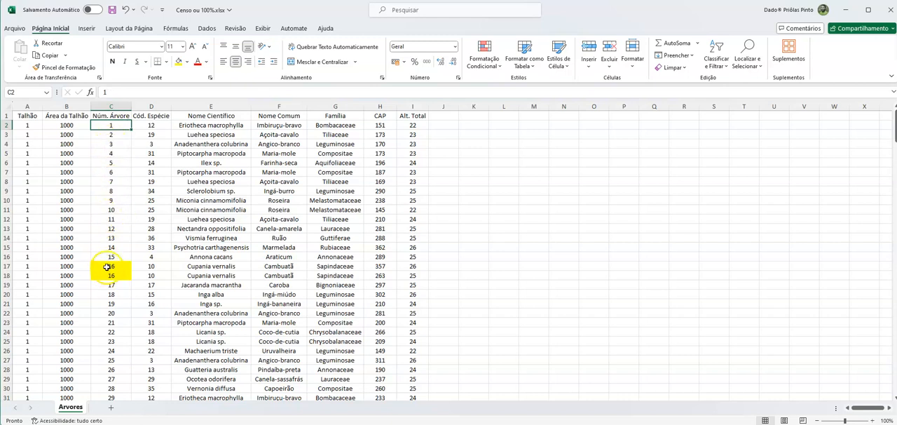
{"action": "left_click_drag", "start_coordinate": [106, 266], "coordinate": [109, 273]}
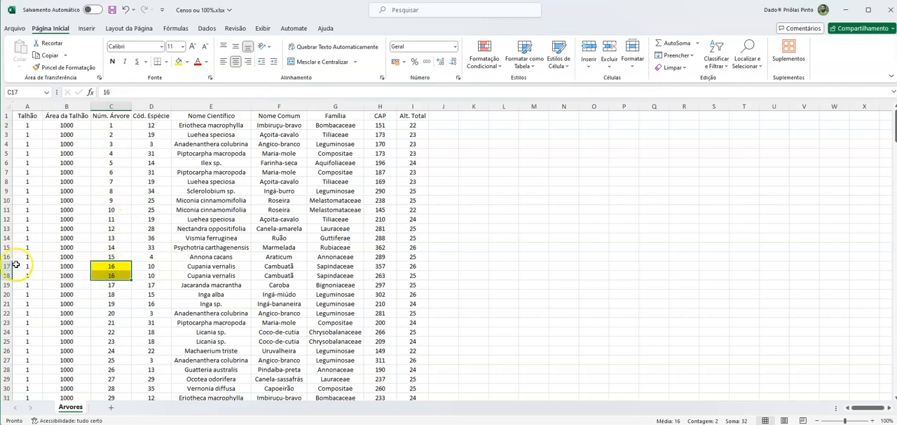
{"action": "left_click_drag", "start_coordinate": [13, 266], "coordinate": [12, 276]}
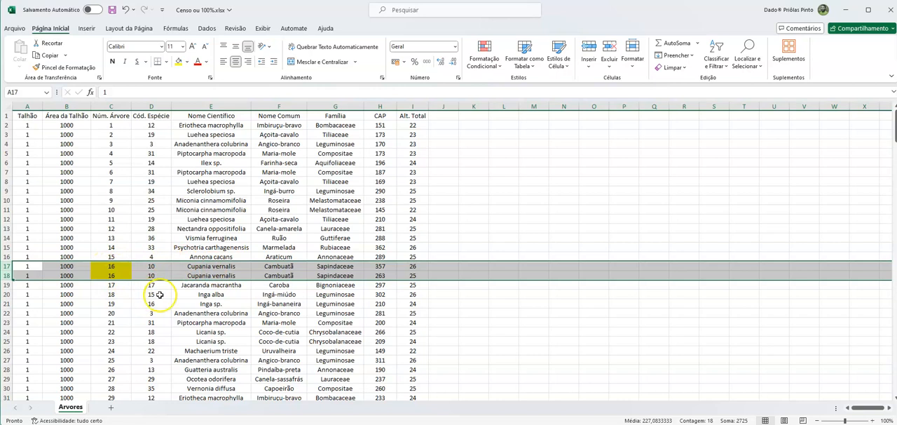
{"action": "left_click", "coordinate": [277, 267]}
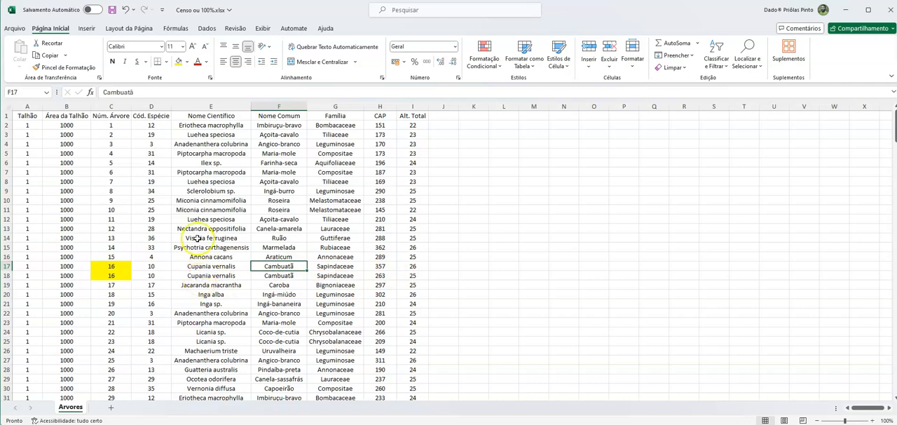
{"action": "left_click", "coordinate": [112, 116]}
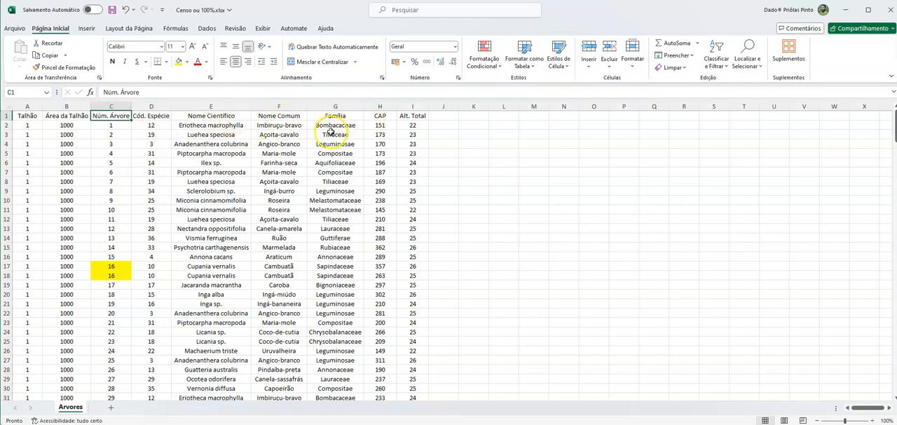
- Examine the Cód. Espécie column and compare the code in row 4 with that row's common name
{"action": "left_click", "coordinate": [157, 116]}
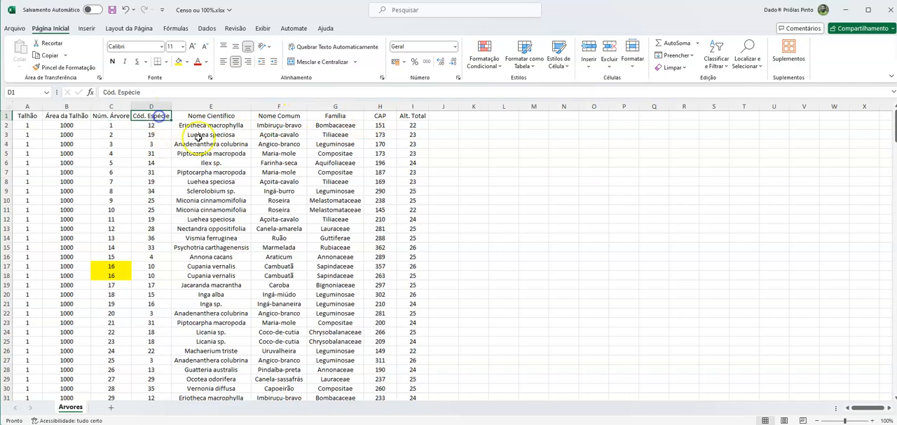
{"action": "left_click", "coordinate": [159, 144]}
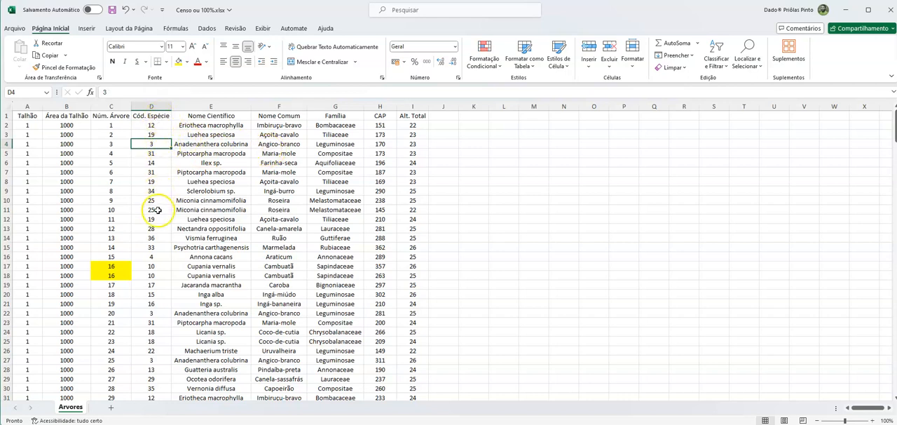
{"action": "left_click", "coordinate": [158, 145]}
{"action": "left_click", "coordinate": [274, 144]}
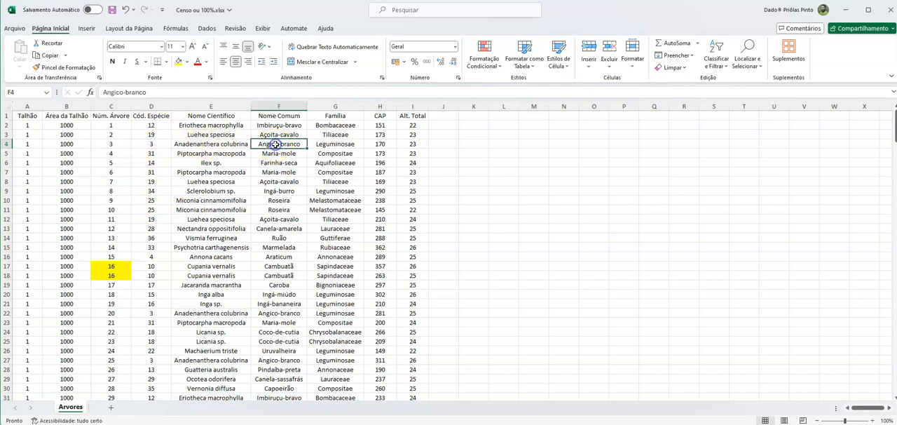
{"action": "left_click", "coordinate": [160, 143]}
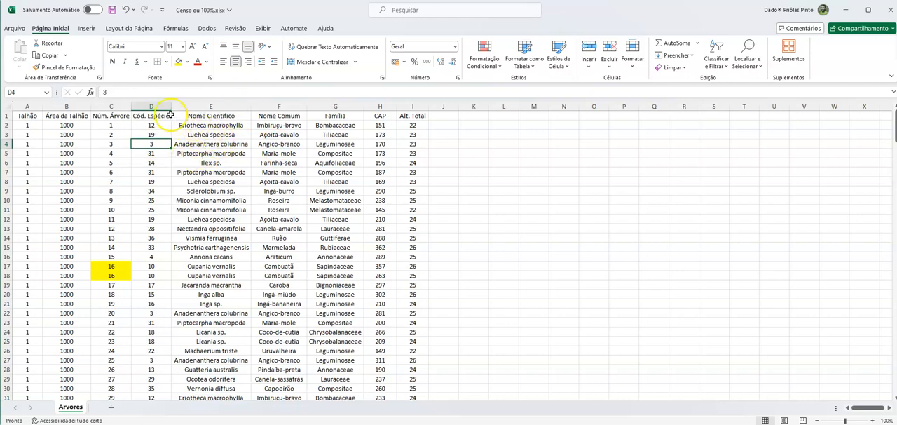
{"action": "left_click", "coordinate": [281, 144]}
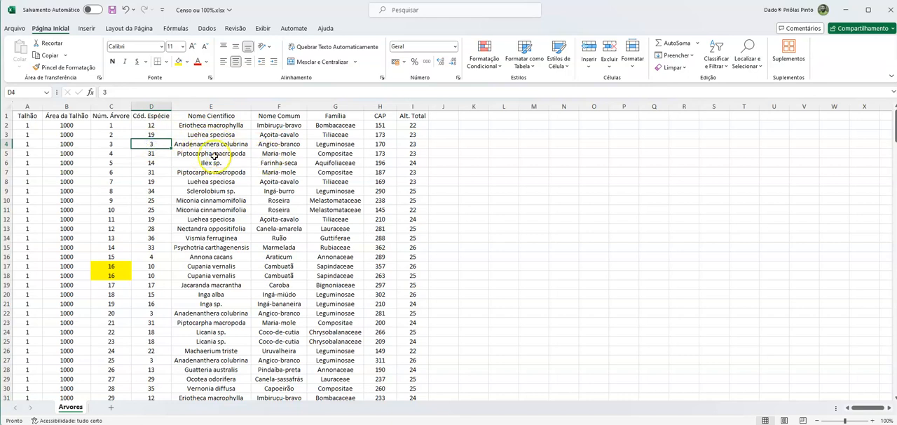
{"action": "left_click", "coordinate": [156, 107]}
{"action": "left_click", "coordinate": [157, 135]}
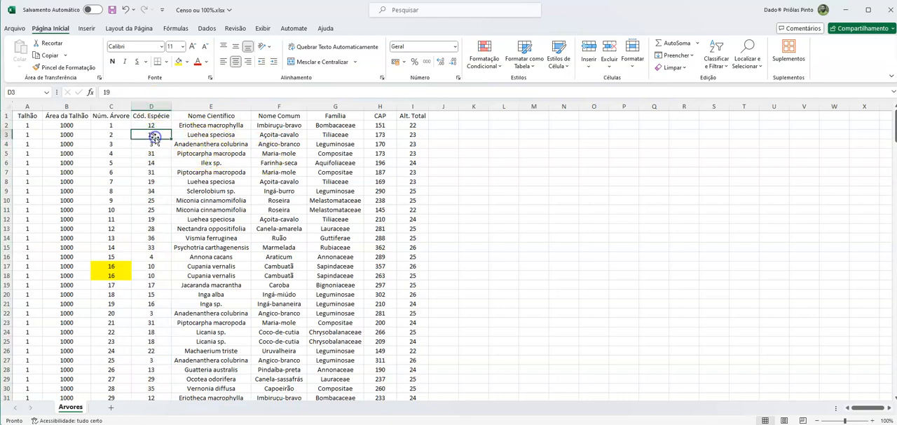
- Review the Nome Científico, Nome Comum and CAP column headers
{"action": "left_click", "coordinate": [226, 116]}
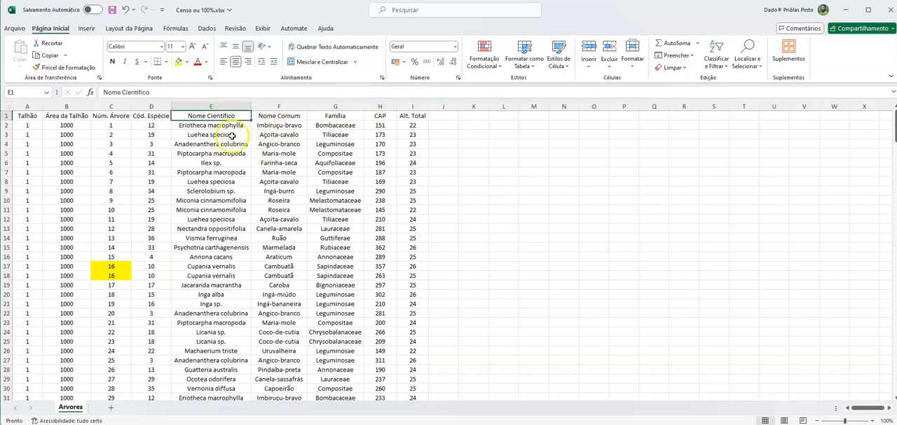
{"action": "left_click", "coordinate": [285, 115]}
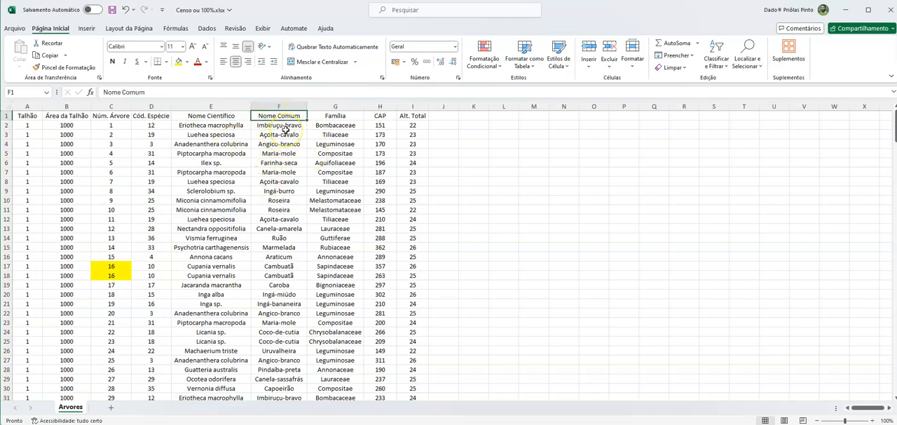
{"action": "left_click", "coordinate": [383, 116]}
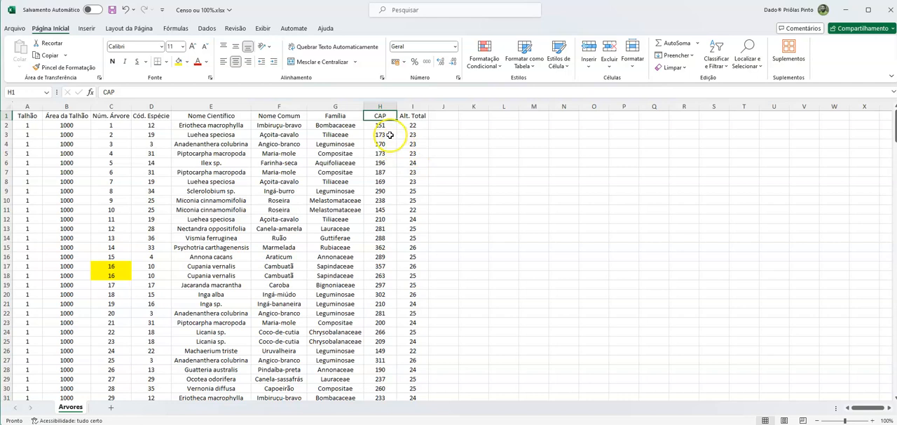
- Add the header DAP in cell J1 and calculate the first tree's diameter in J2 with =H2/PI()
{"action": "left_click", "coordinate": [443, 119]}
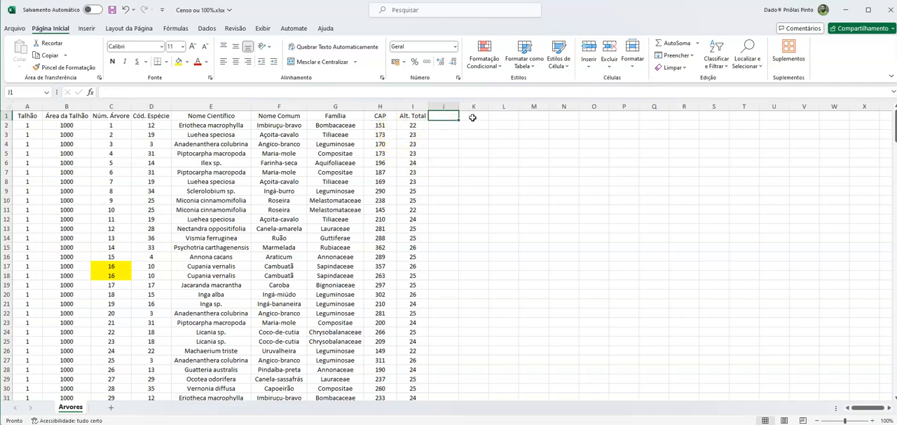
{"action": "type", "text": "DAP"}
{"action": "key", "text": "Return"}
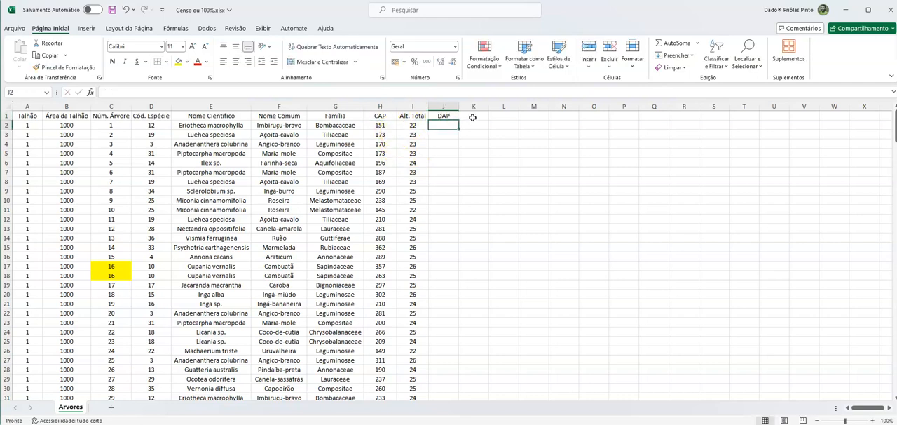
{"action": "type", "text": "="}
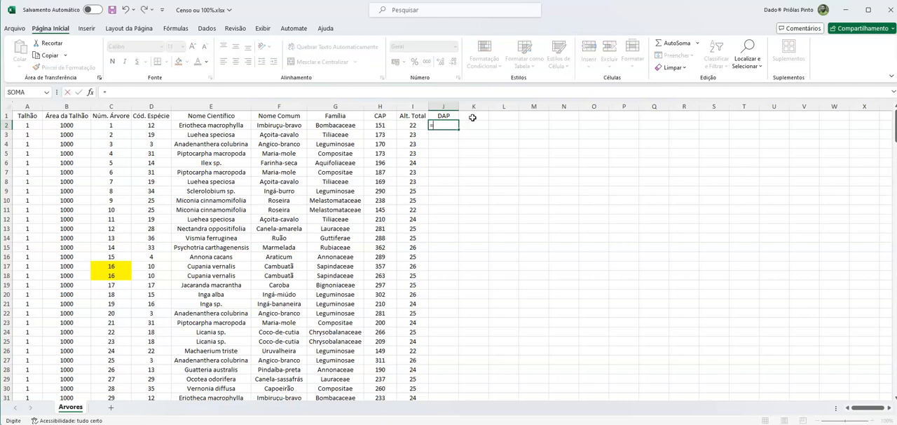
{"action": "left_click", "coordinate": [380, 125]}
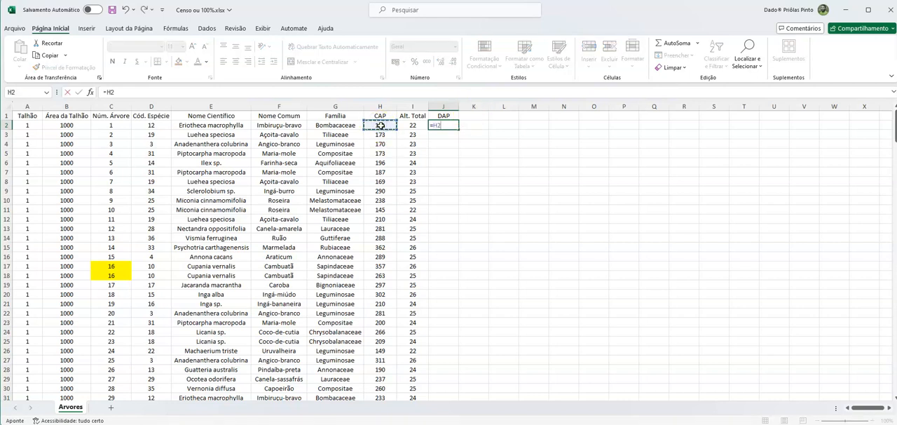
{"action": "type", "text": "/PI("}
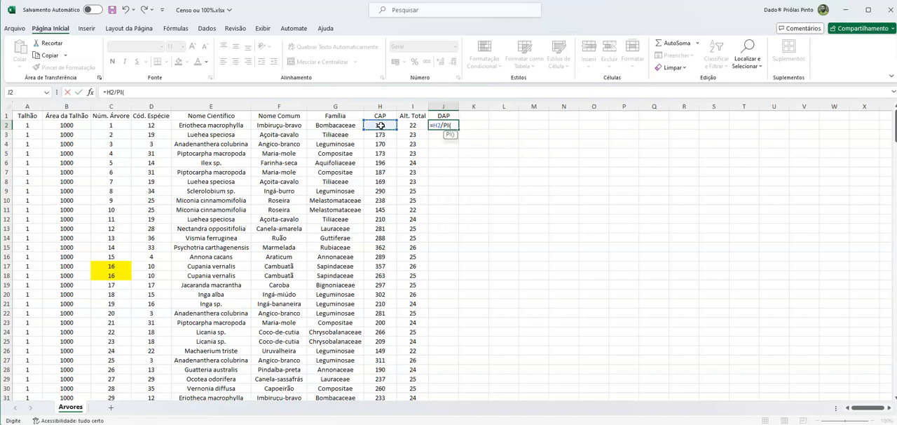
{"action": "key", "text": "Return"}
{"action": "key", "text": "Return"}
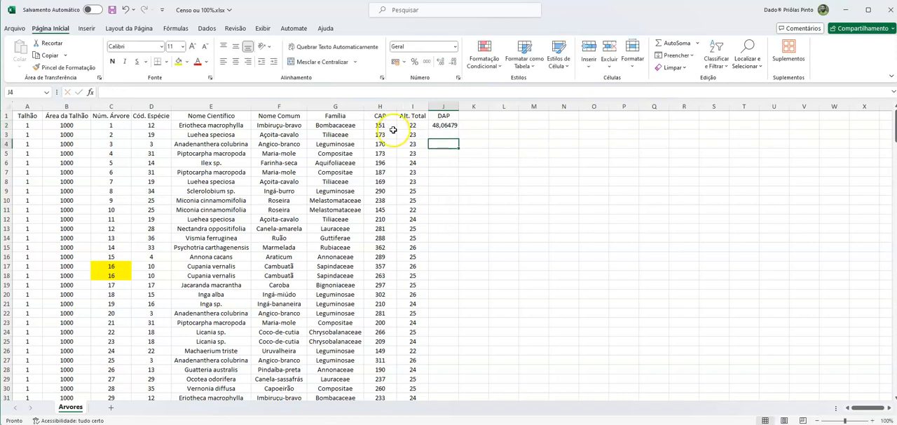
- Check the DAP formula against the first tree's CAP value and delete the whole DAP column
{"action": "left_click", "coordinate": [452, 125]}
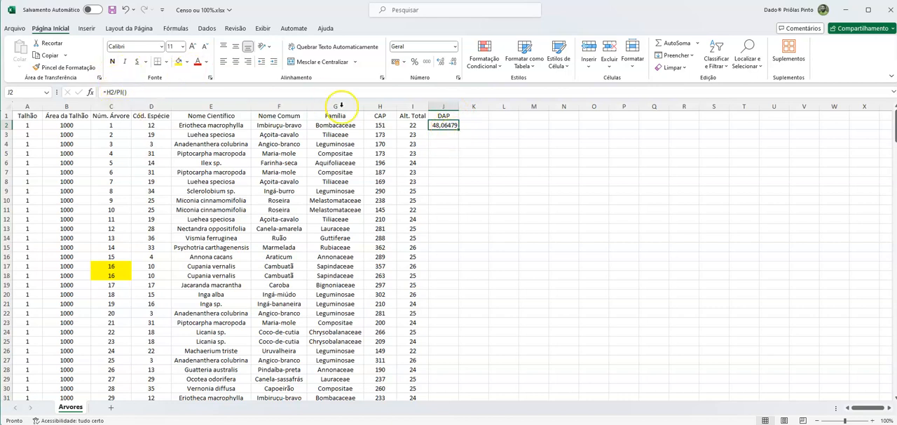
{"action": "left_click", "coordinate": [382, 125]}
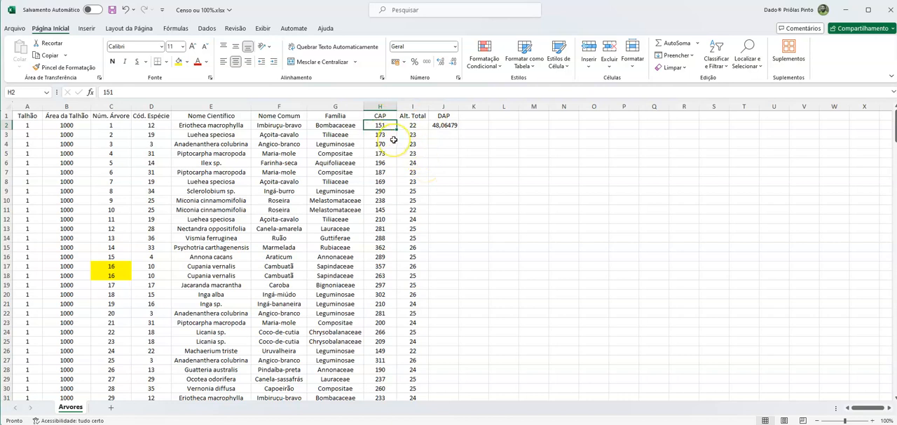
{"action": "left_click", "coordinate": [453, 106]}
{"action": "right_click", "coordinate": [454, 109]}
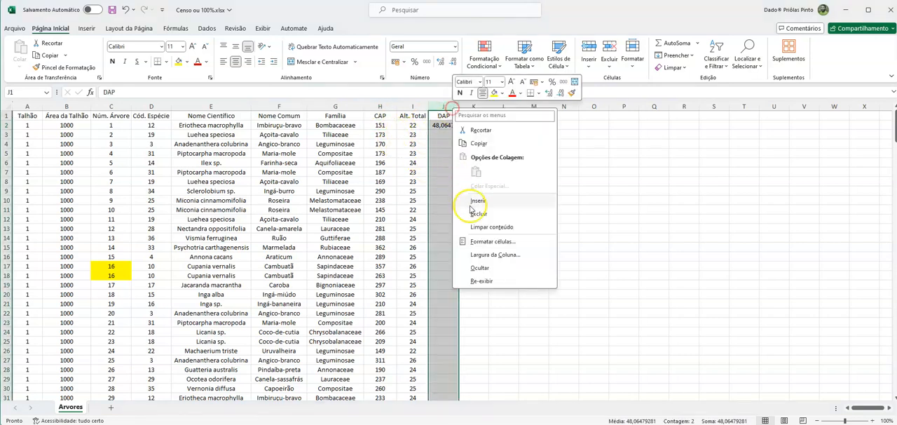
{"action": "left_click", "coordinate": [474, 214]}
- Review the CAP header and the Talhão column's first entries, ending on cell A1
{"action": "left_click", "coordinate": [385, 116]}
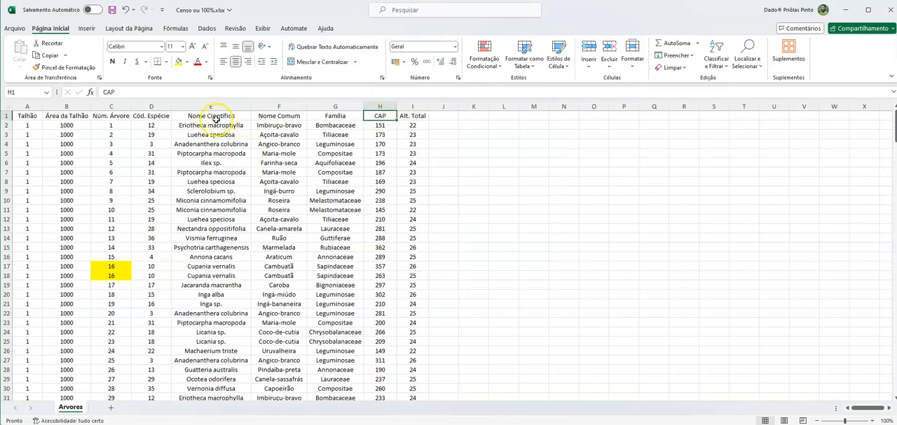
{"action": "left_click", "coordinate": [27, 115]}
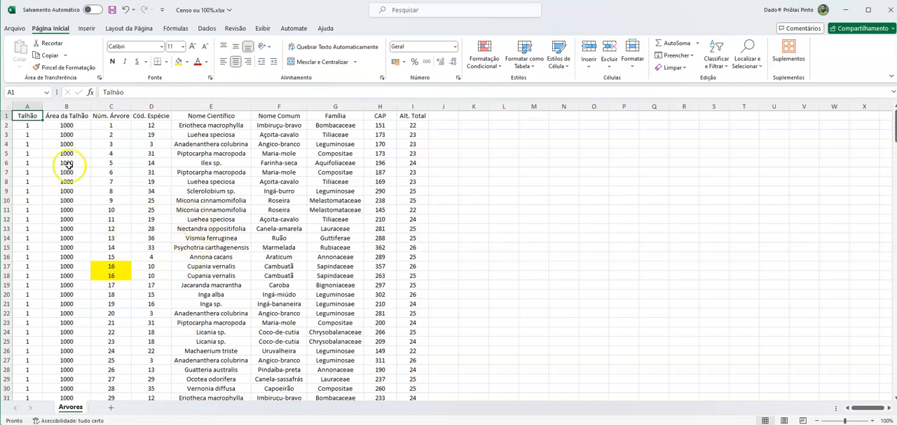
{"action": "left_click_drag", "start_coordinate": [34, 134], "coordinate": [33, 167]}
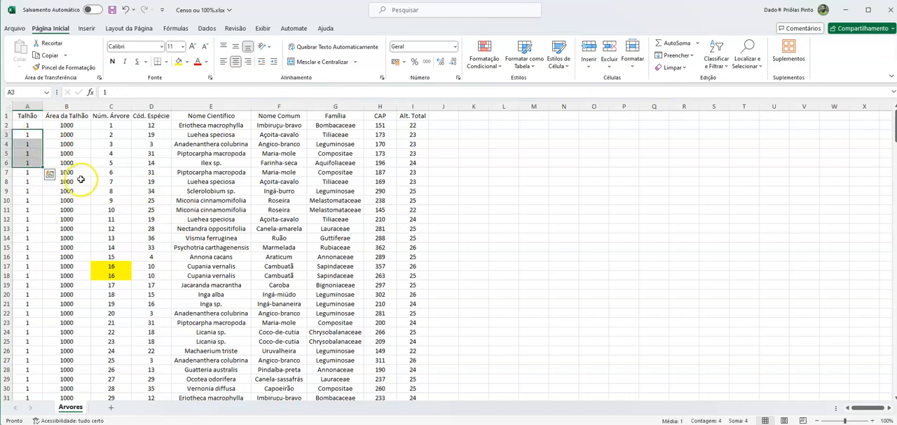
{"action": "left_click", "coordinate": [31, 117]}
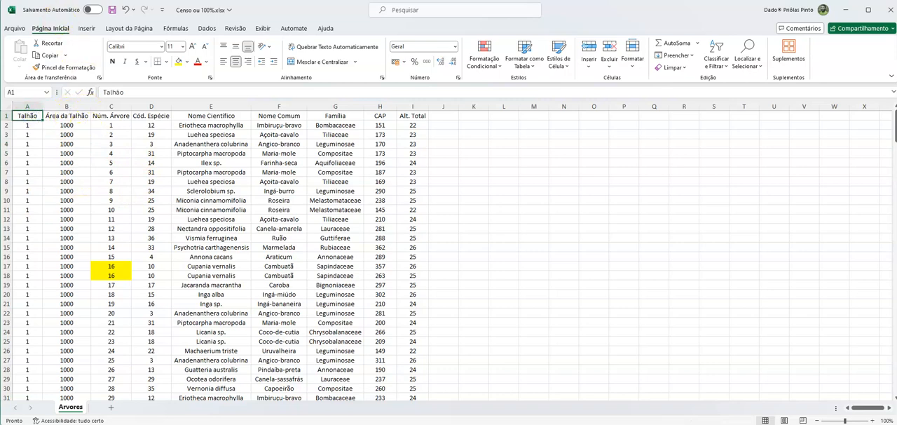